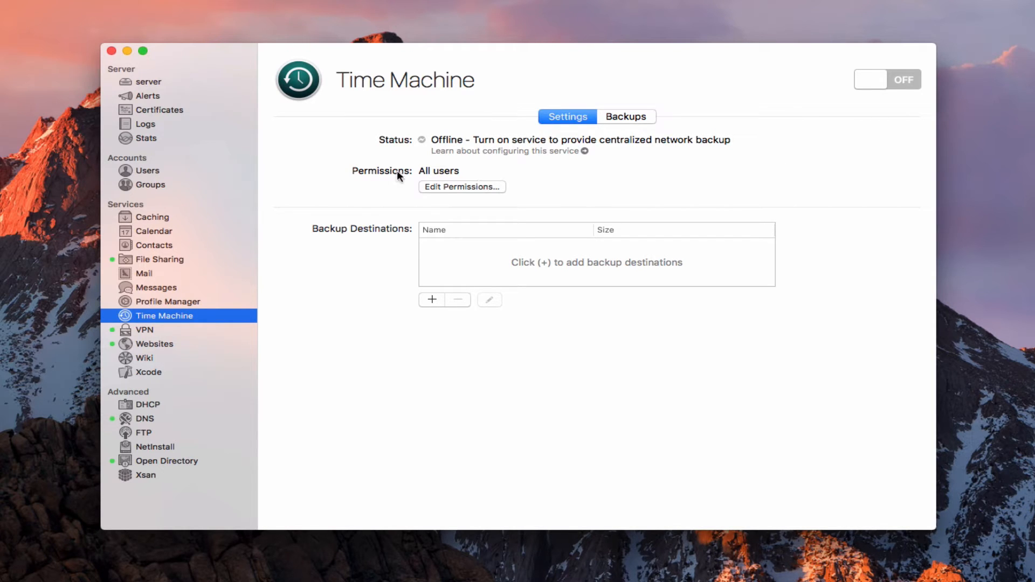
pyautogui.click(452, 187)
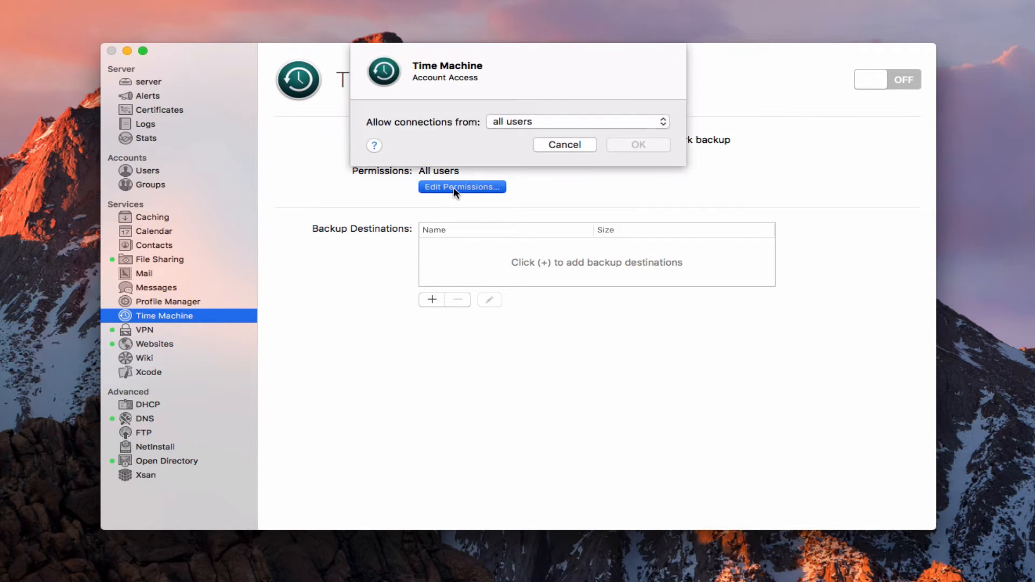
pyautogui.click(661, 124)
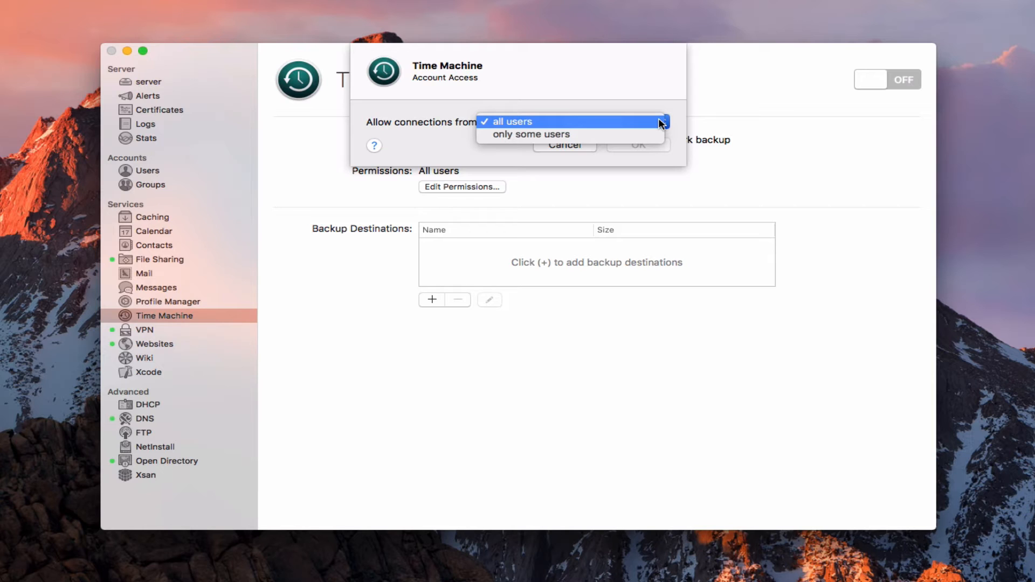
pyautogui.click(551, 135)
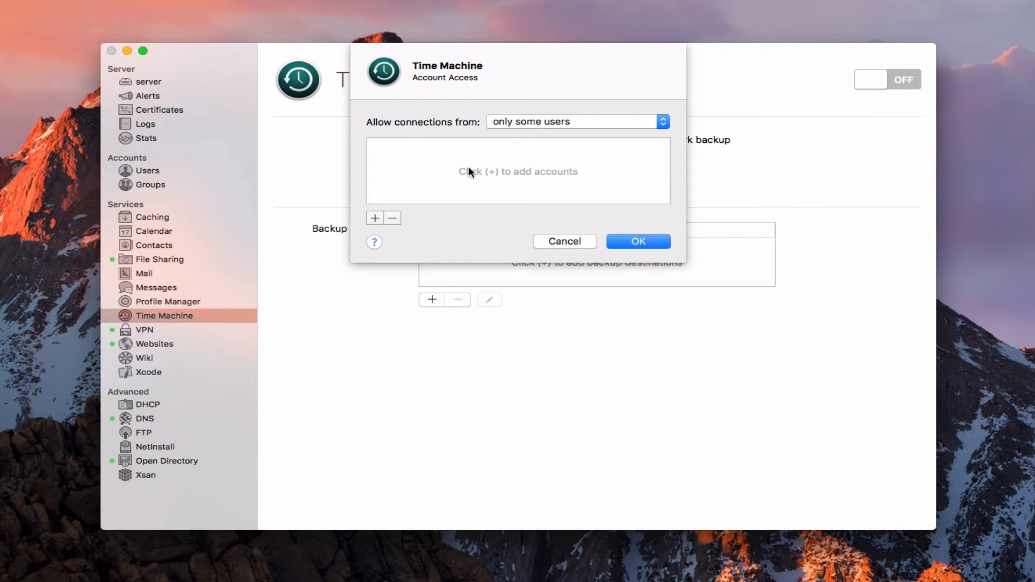
pyautogui.click(663, 122)
pyautogui.click(649, 109)
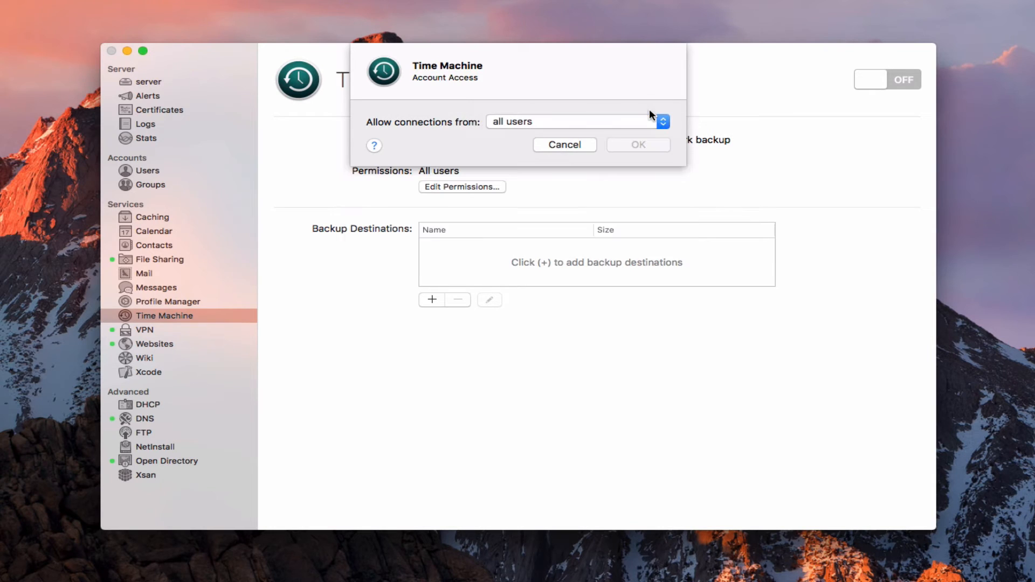
pyautogui.click(557, 141)
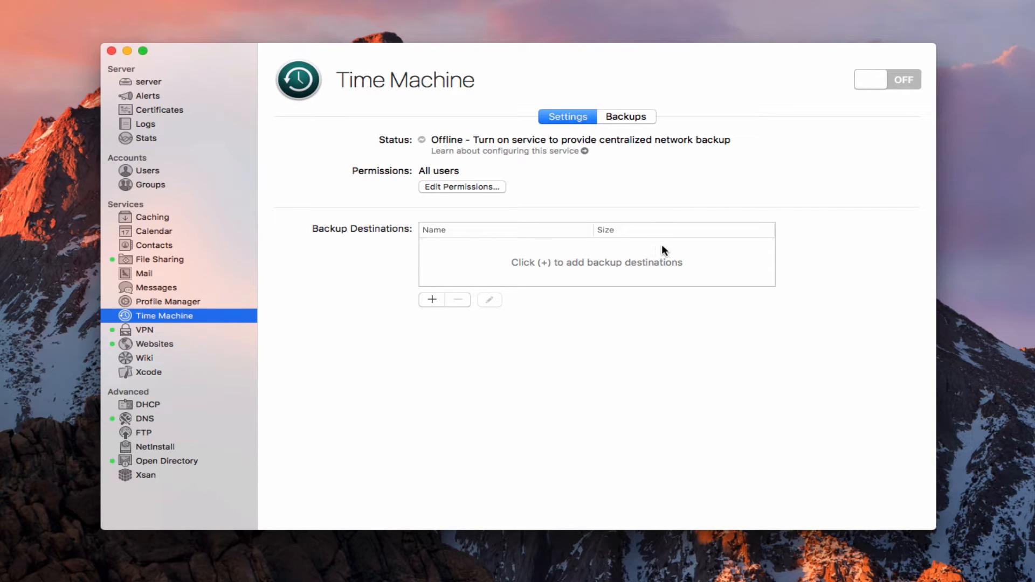
# - Create a Time Machine backup destination that stores backups in the Shared Items folder on the Drobo volume
pyautogui.click(434, 300)
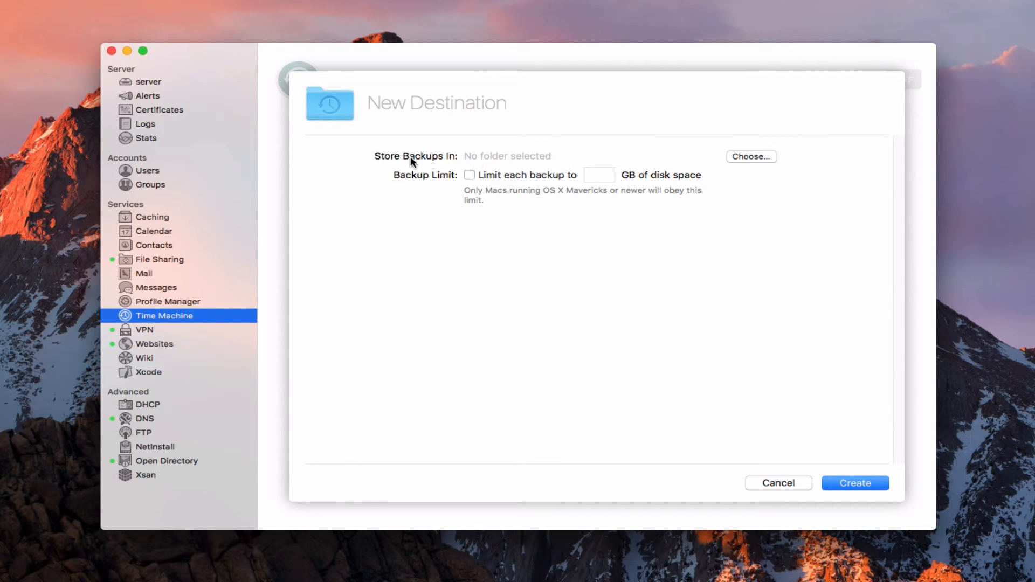
pyautogui.click(753, 157)
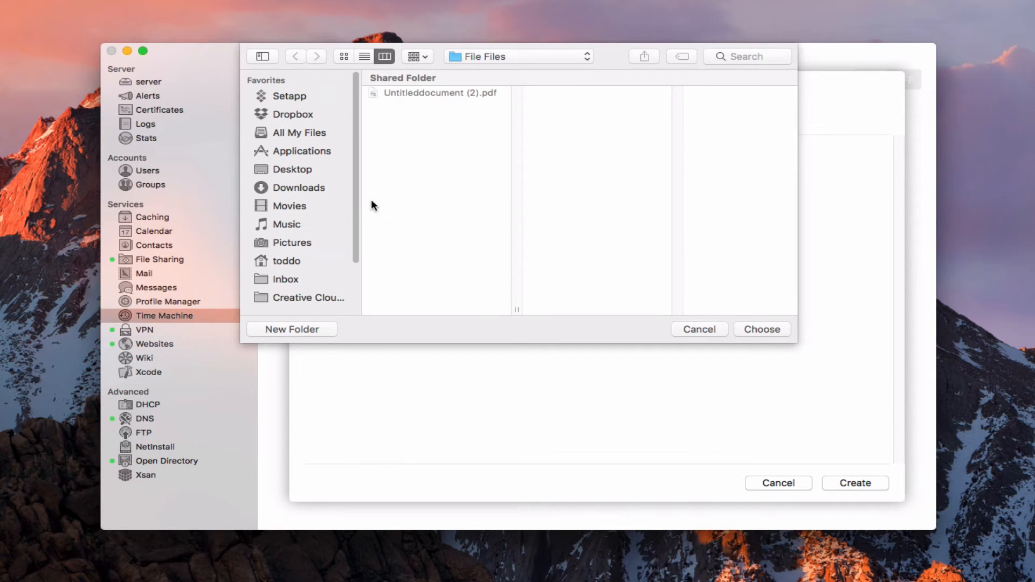
pyautogui.scroll(-4, 354, 244)
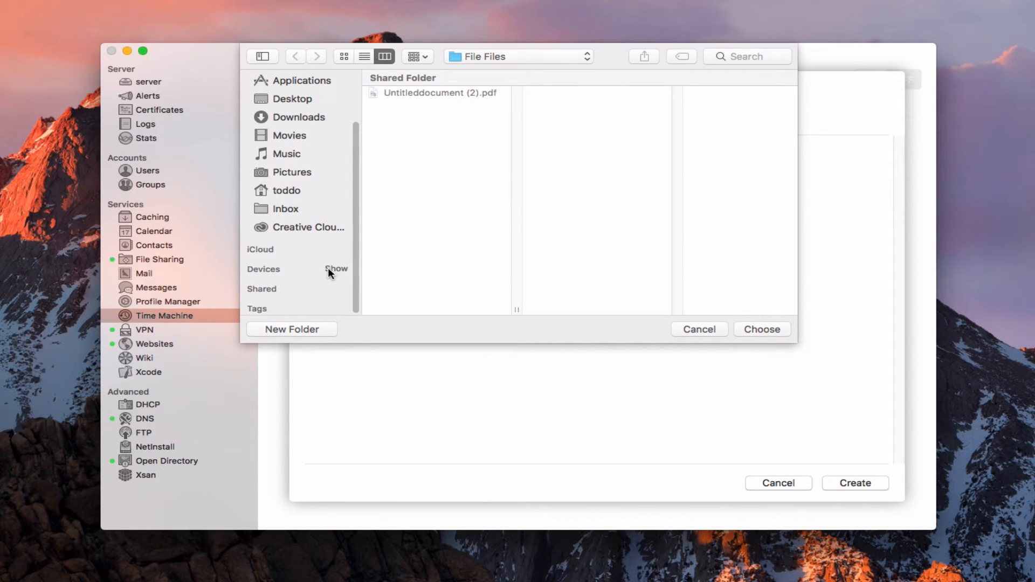
pyautogui.click(332, 268)
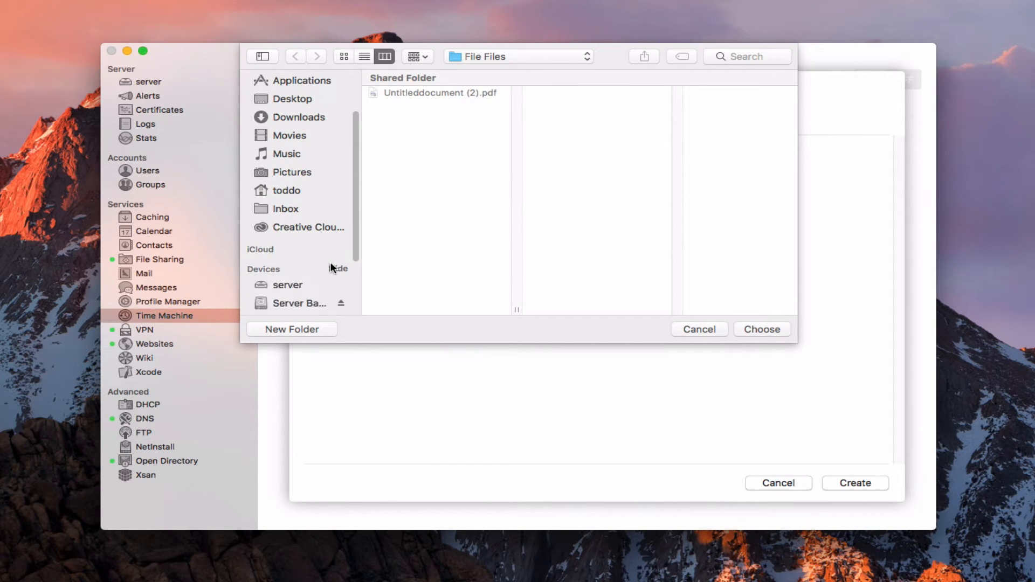
pyautogui.moveTo(361, 257); pyautogui.dragTo(364, 282)
pyautogui.scroll(-5, 354, 246)
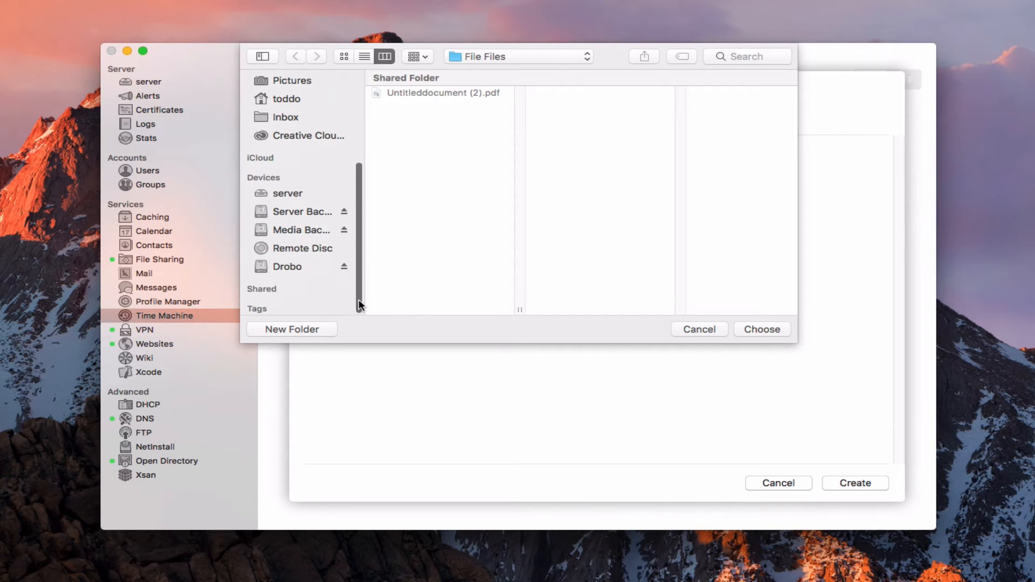
pyautogui.click(286, 268)
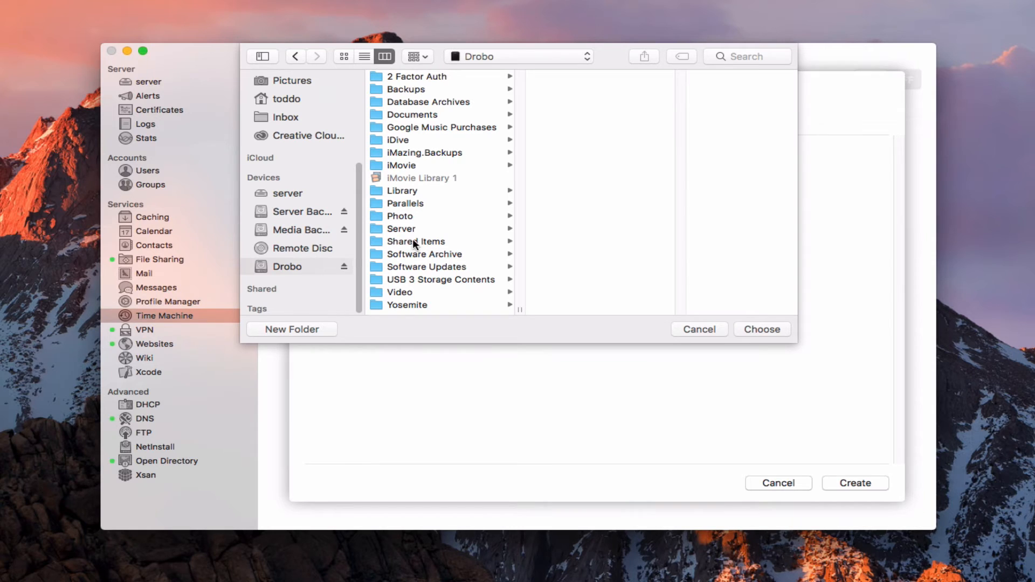
pyautogui.click(393, 241)
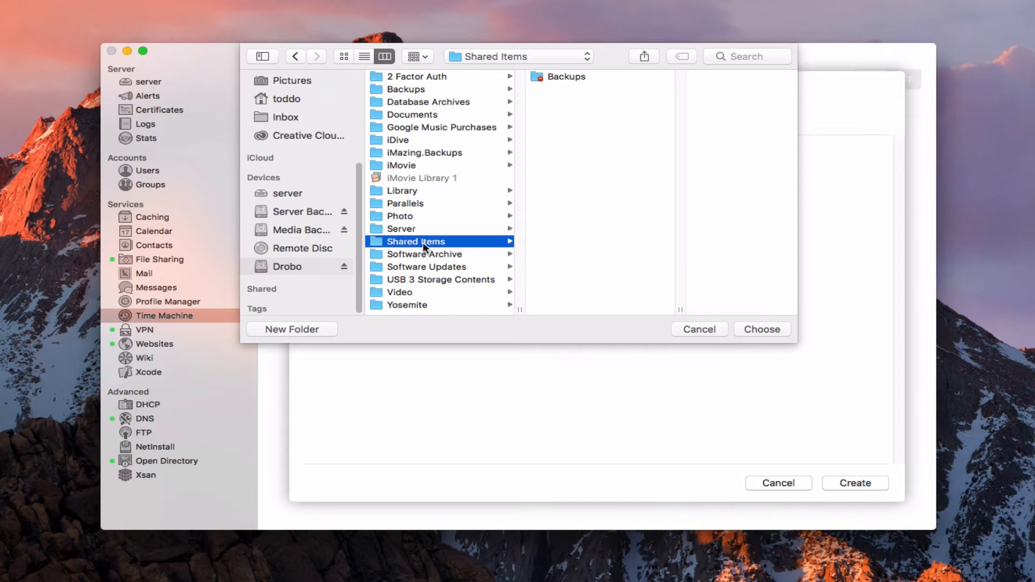
pyautogui.click(756, 331)
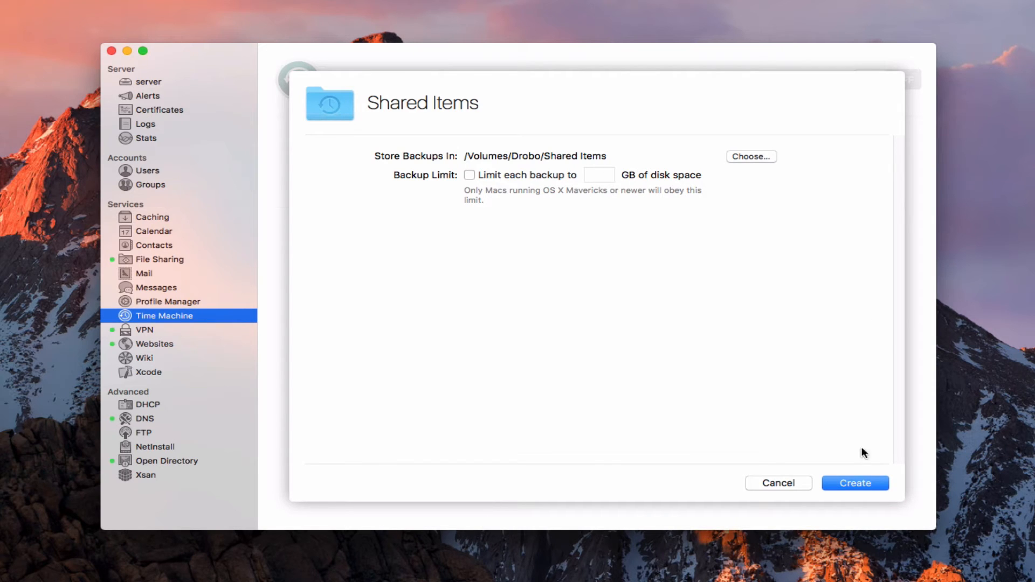
pyautogui.click(858, 485)
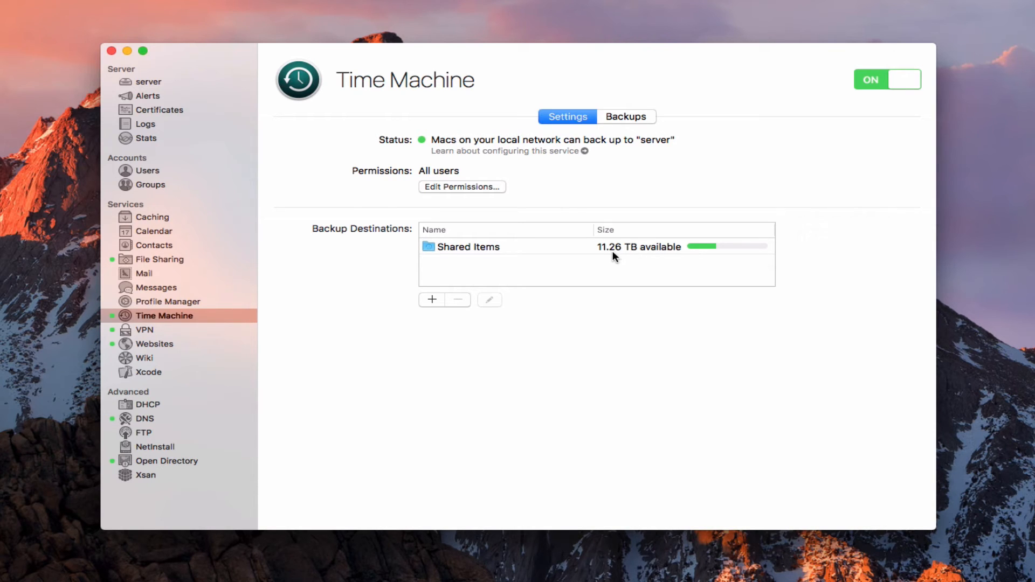
# - Examine the Shared Items destination's storage and backup limit settings, and check the service's list of computer backups
pyautogui.click(488, 249)
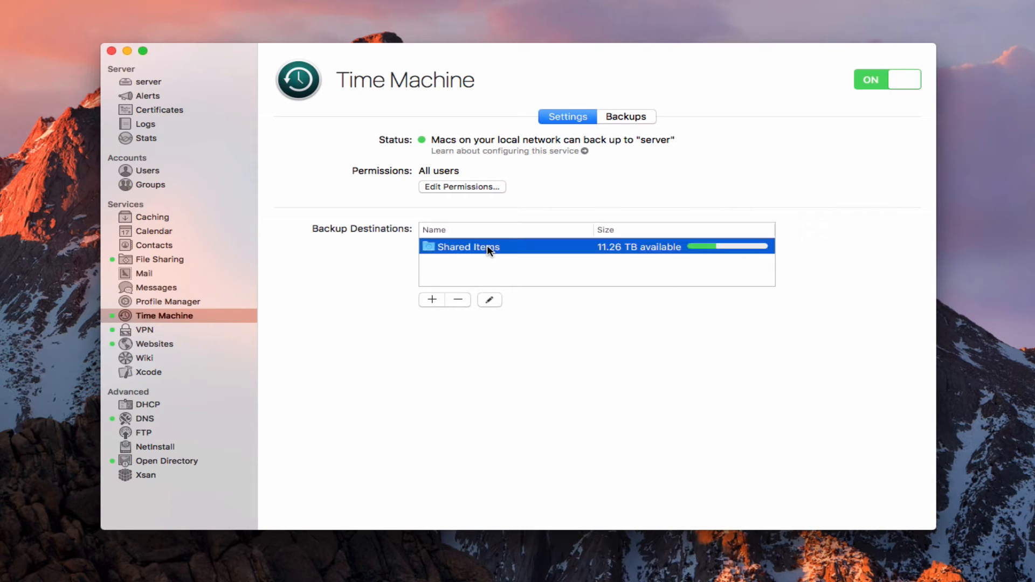
pyautogui.click(490, 300)
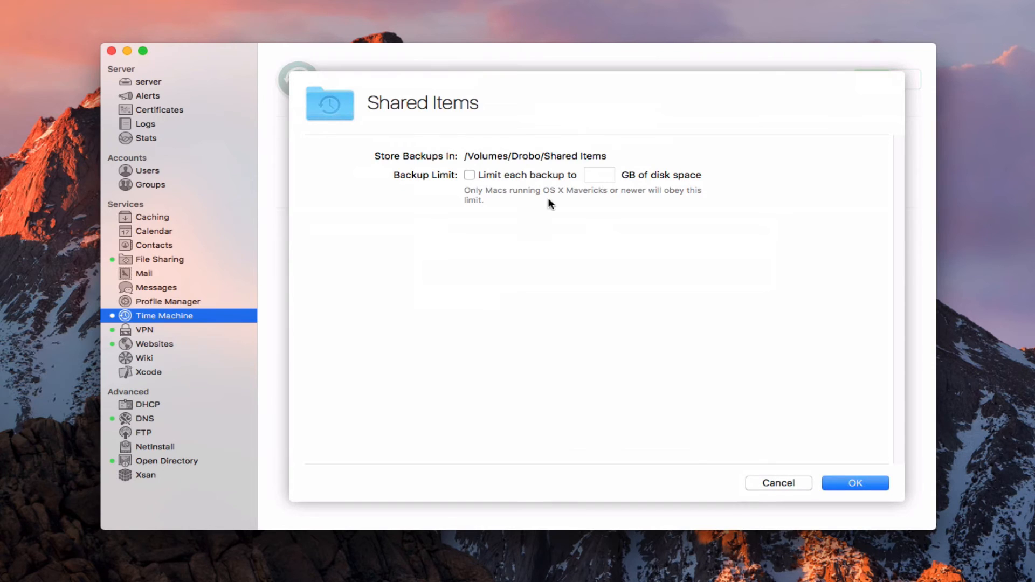
pyautogui.click(768, 485)
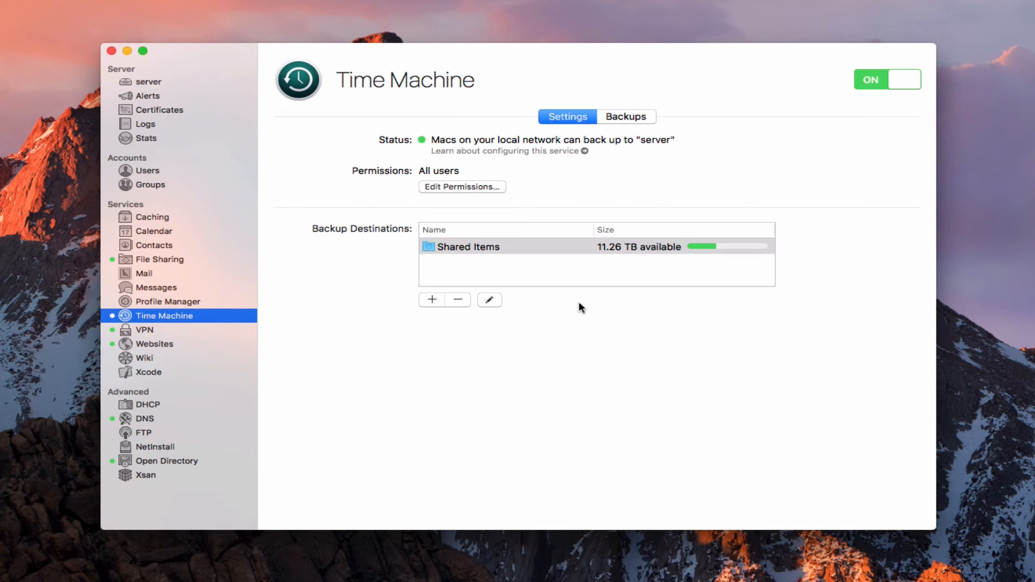
pyautogui.click(476, 249)
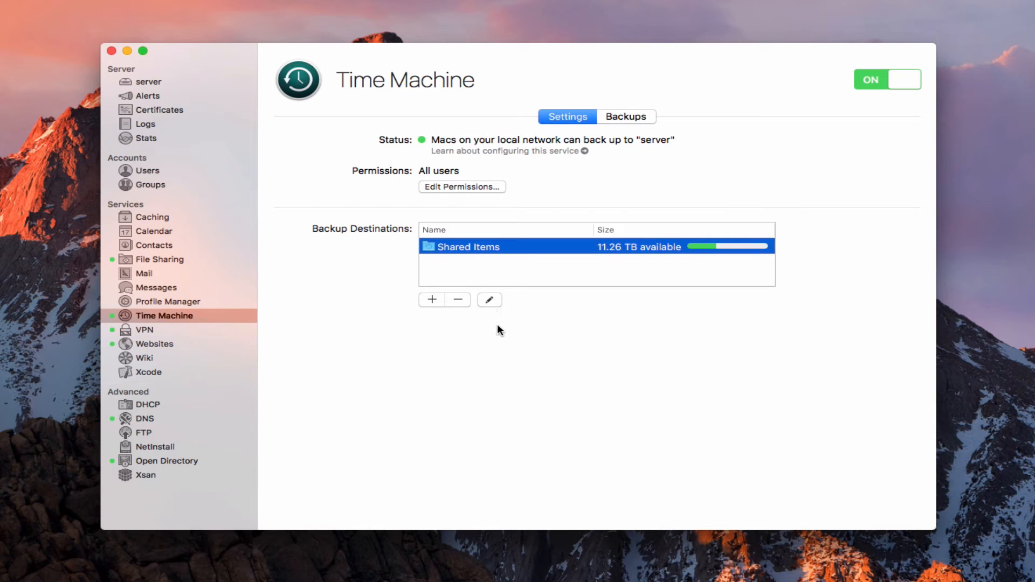
pyautogui.click(629, 117)
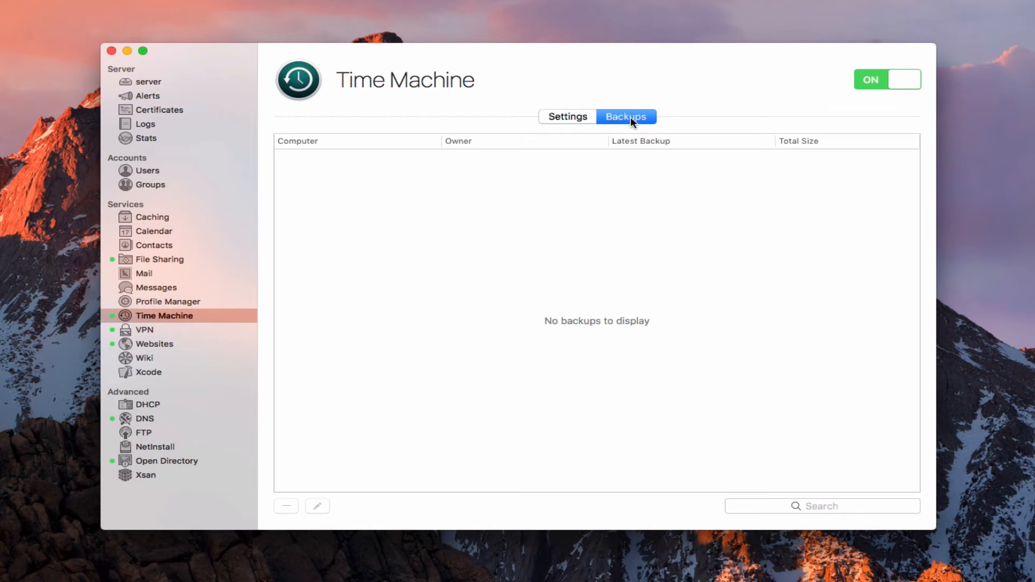
pyautogui.click(572, 117)
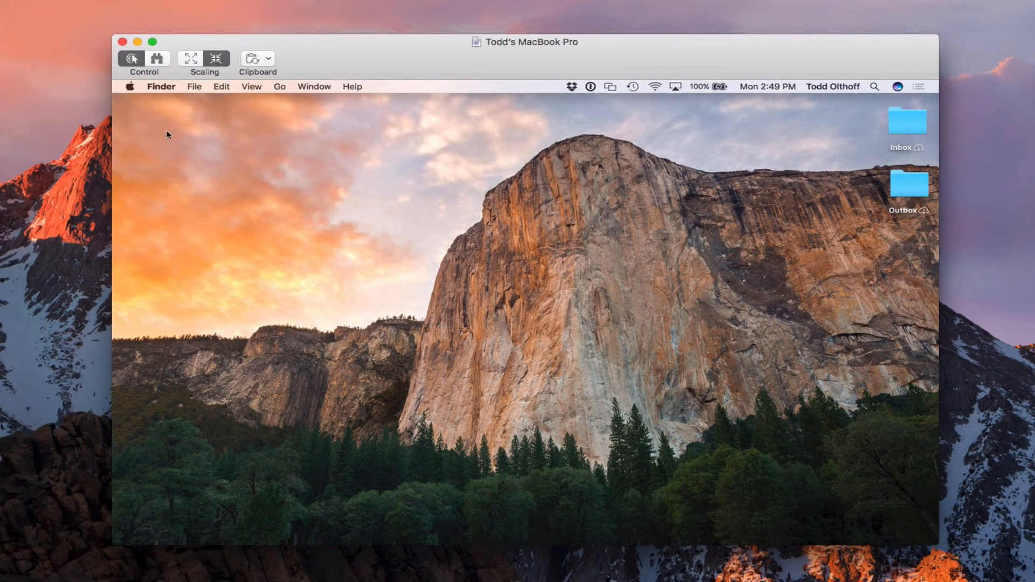
# - In the MacBook Pro's screen sharing session, set Time Machine's disk to Backups on "server" and connect as a registered user with name and password
pyautogui.click(130, 86)
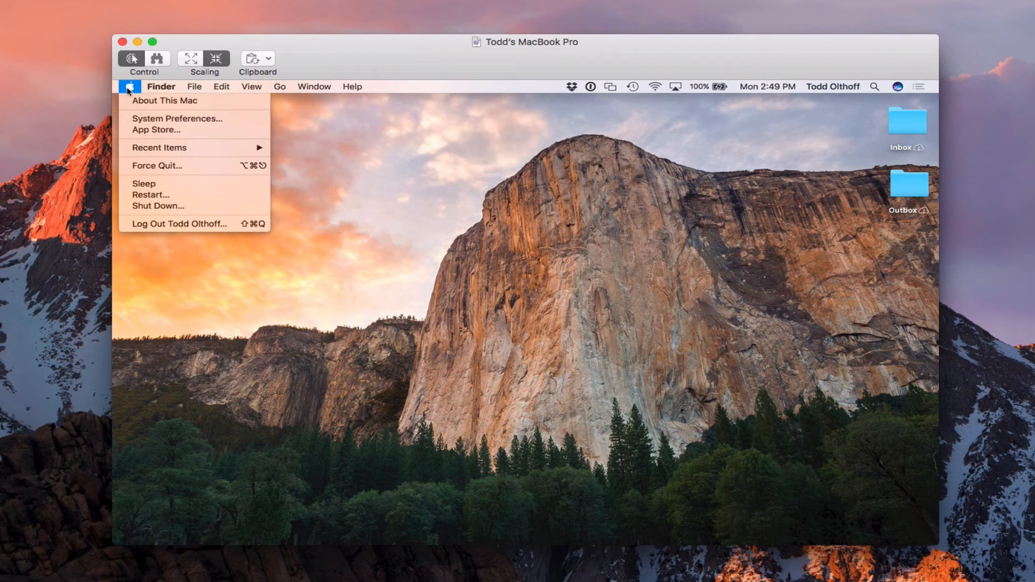
pyautogui.click(156, 123)
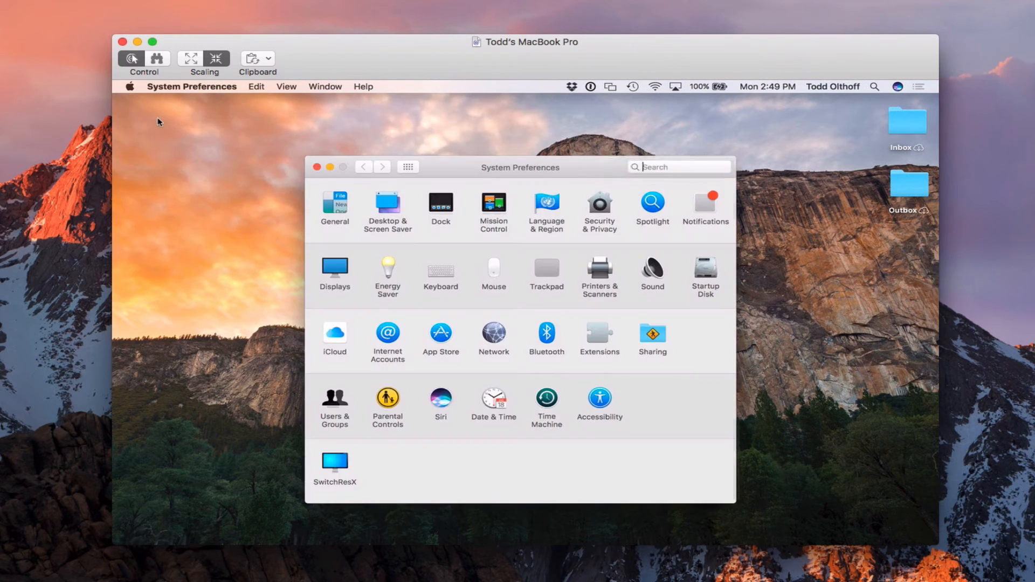
pyautogui.click(547, 399)
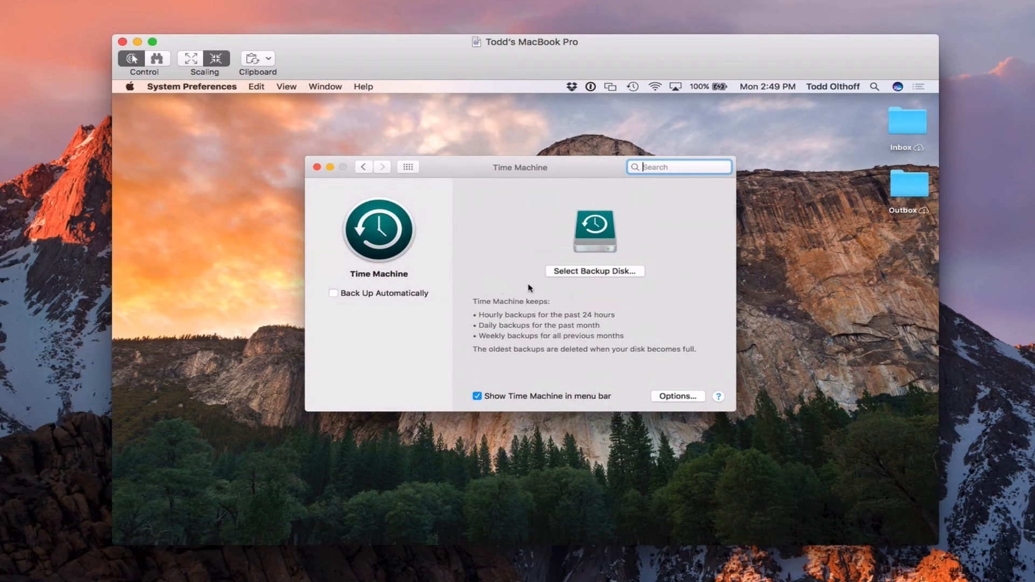
pyautogui.click(586, 273)
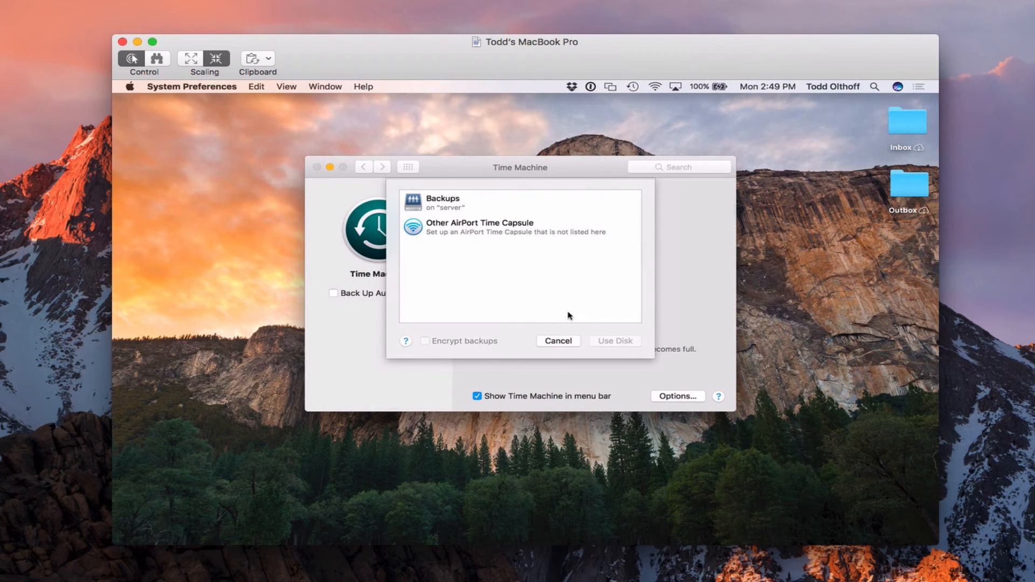
pyautogui.click(434, 202)
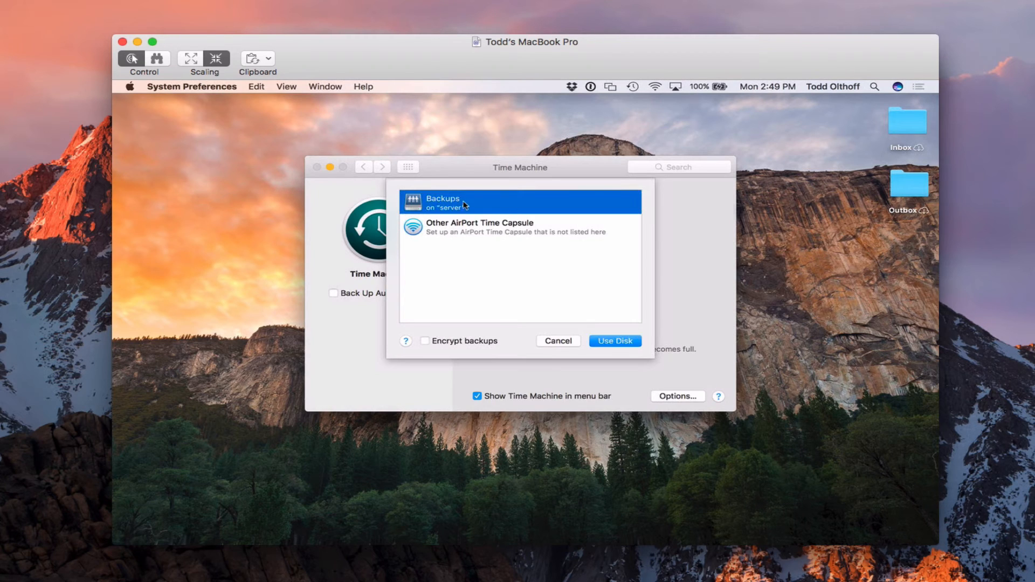
pyautogui.click(615, 341)
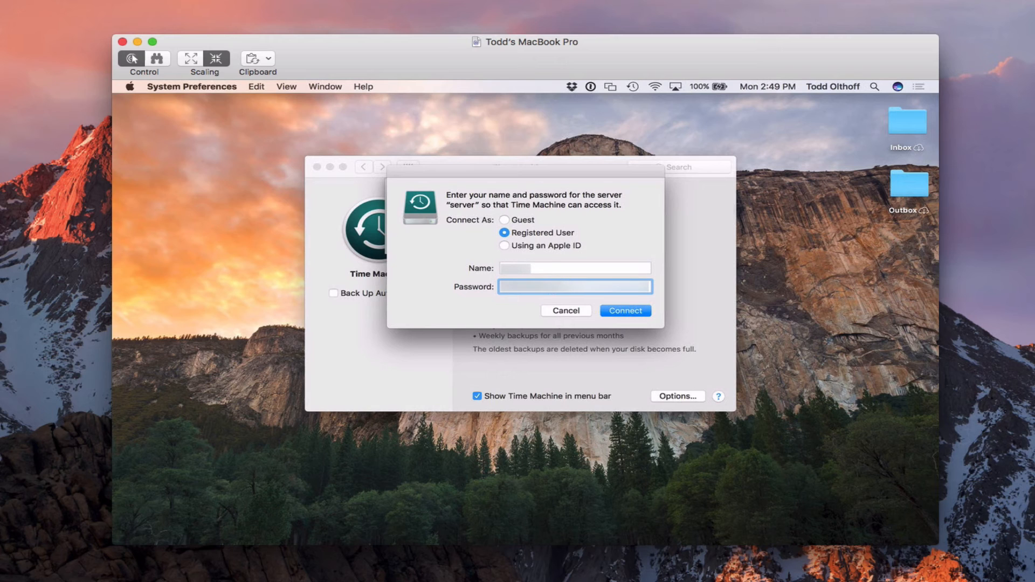
pyautogui.click(630, 315)
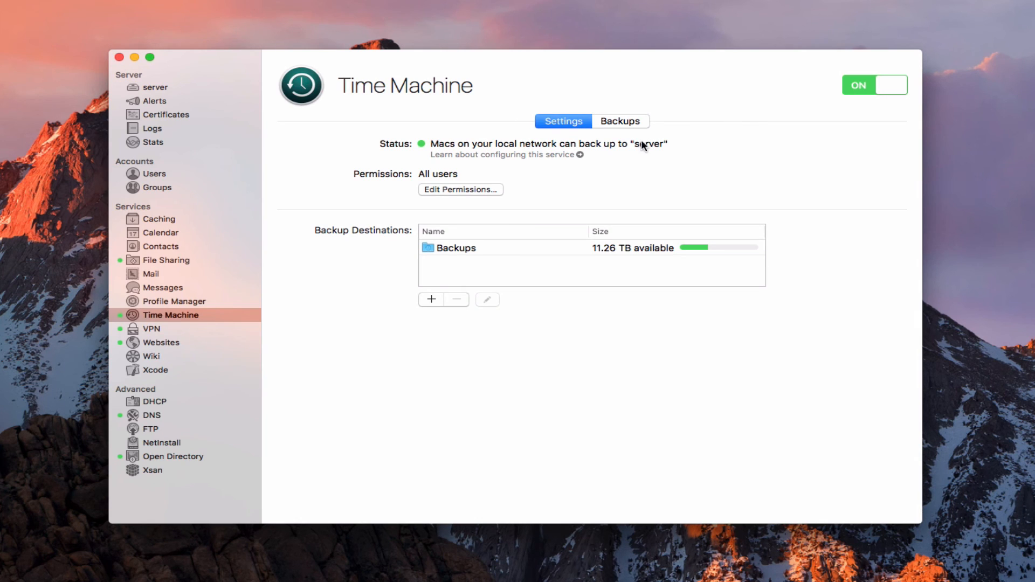
# - Switch to the Server app and examine the list of computer backups, selecting the MacBook Air entry
pyautogui.click(626, 126)
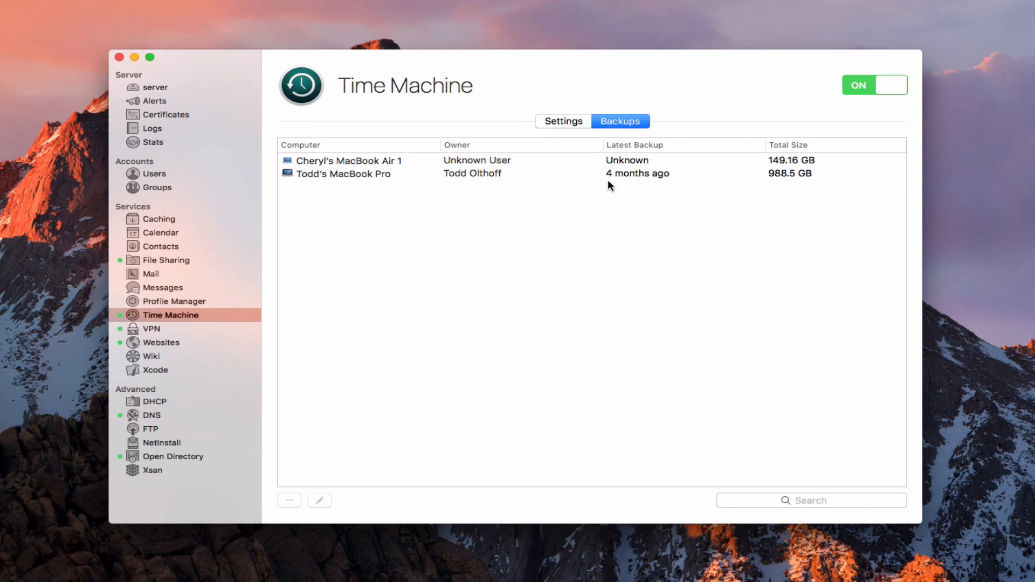
pyautogui.click(357, 160)
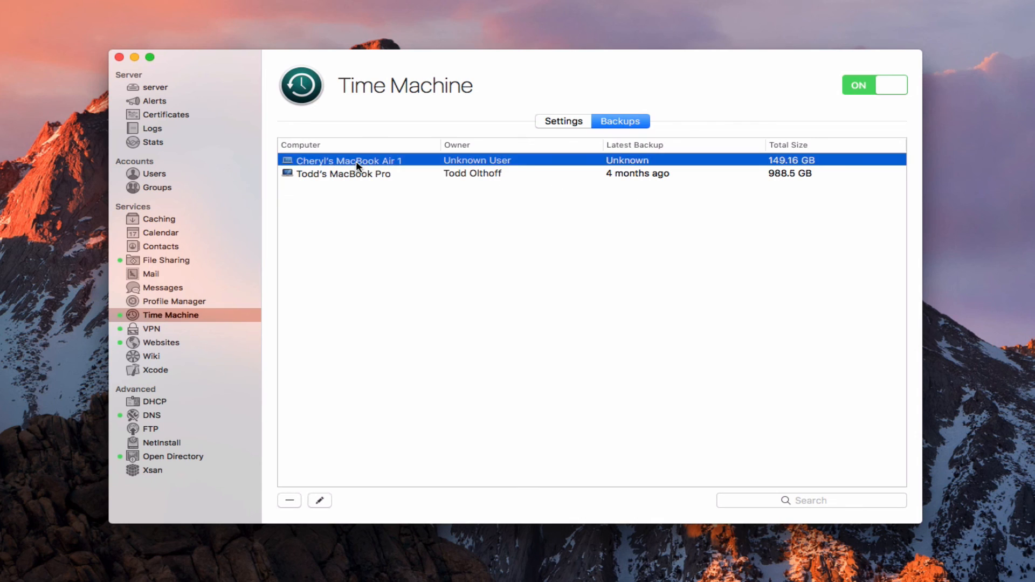